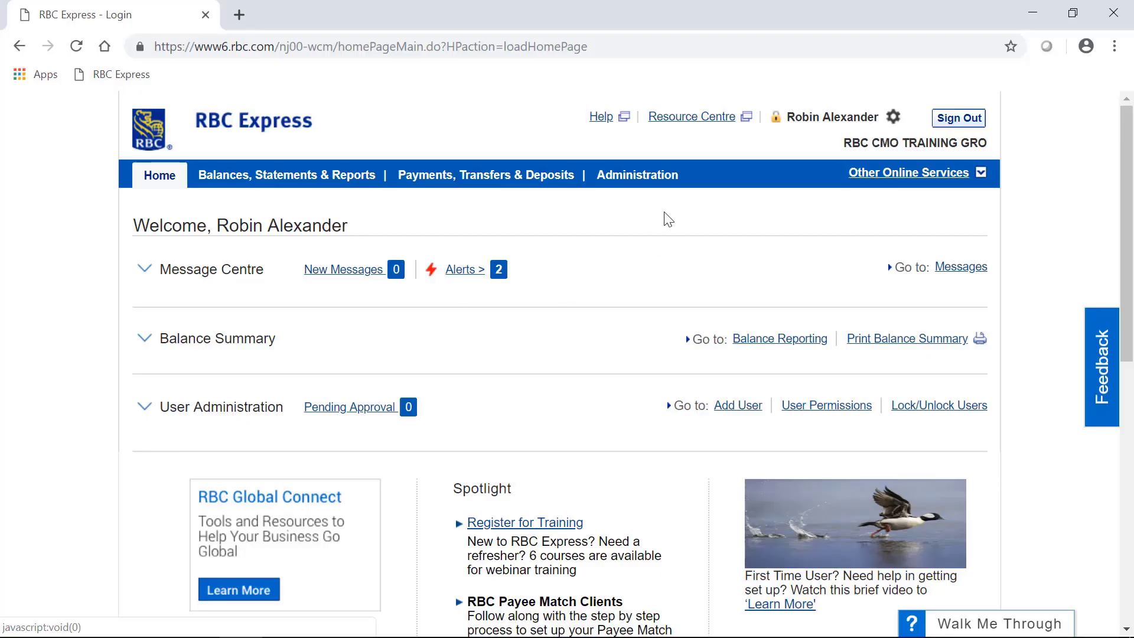
Go to Manage Users and Permissions from the Administration menu
{"action": "mouse_move", "coordinate": [663, 180]}
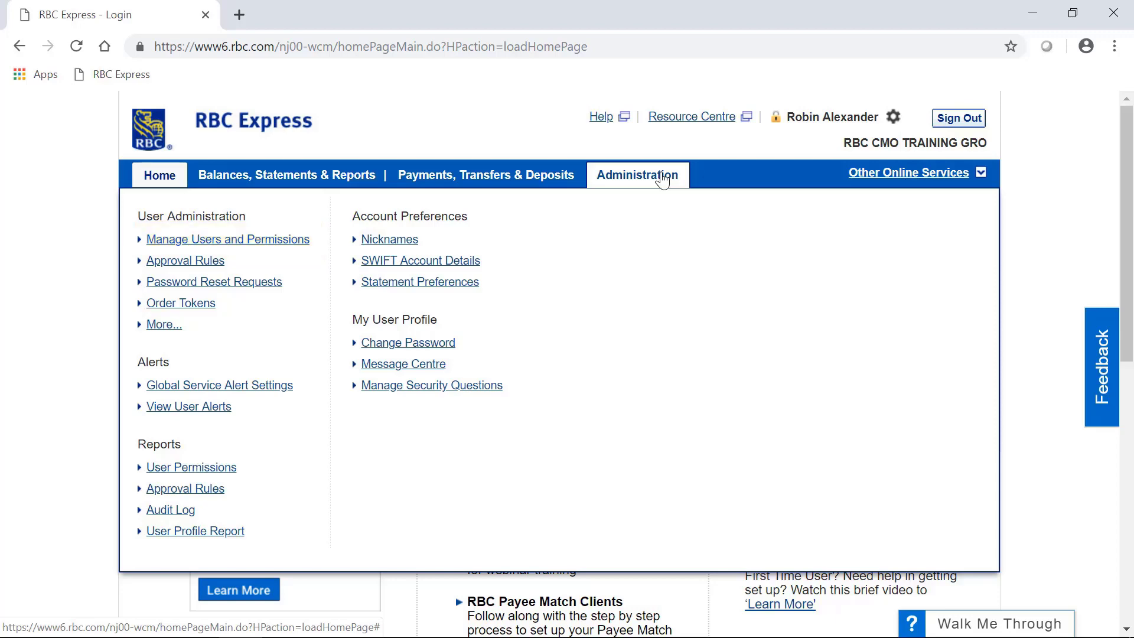
{"action": "left_click", "coordinate": [277, 240]}
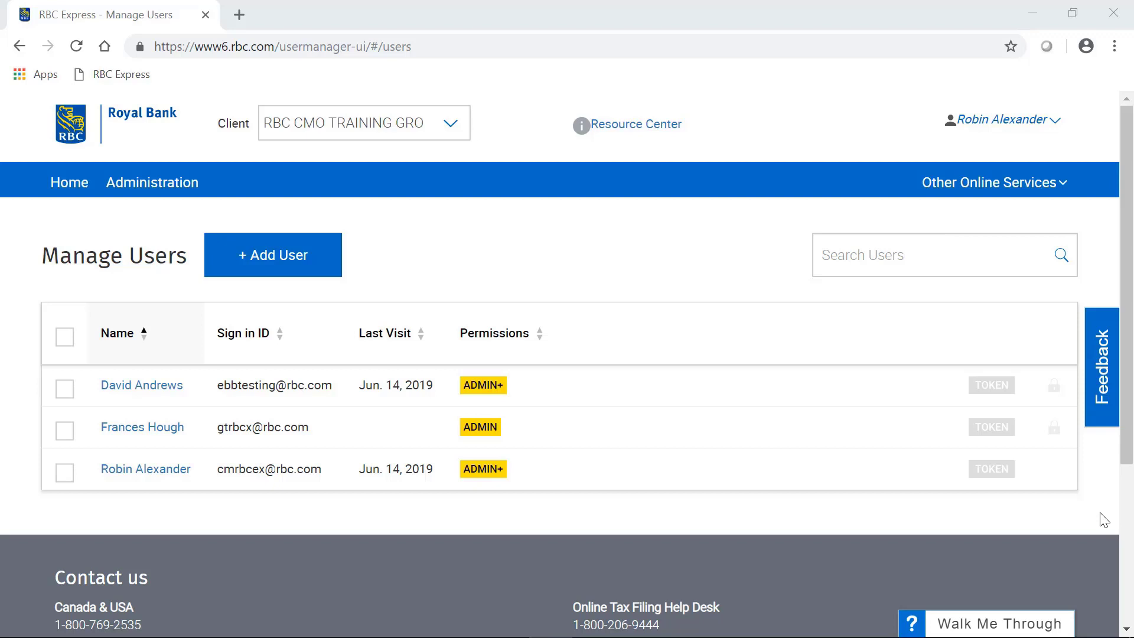
{"action": "left_click", "coordinate": [1003, 391]}
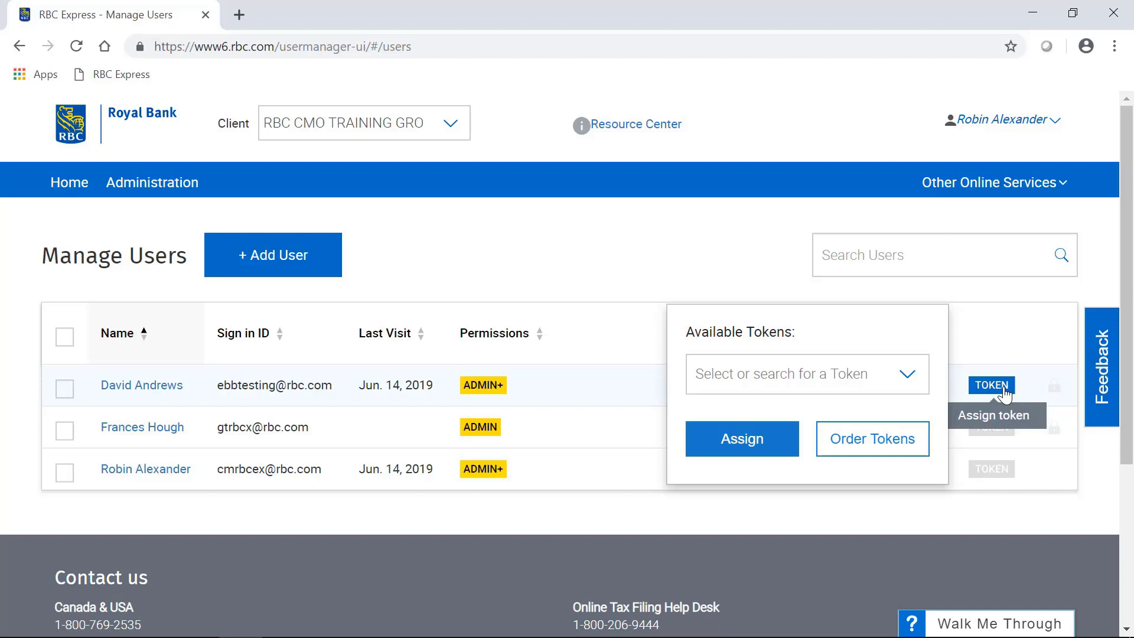
{"action": "left_click", "coordinate": [908, 383]}
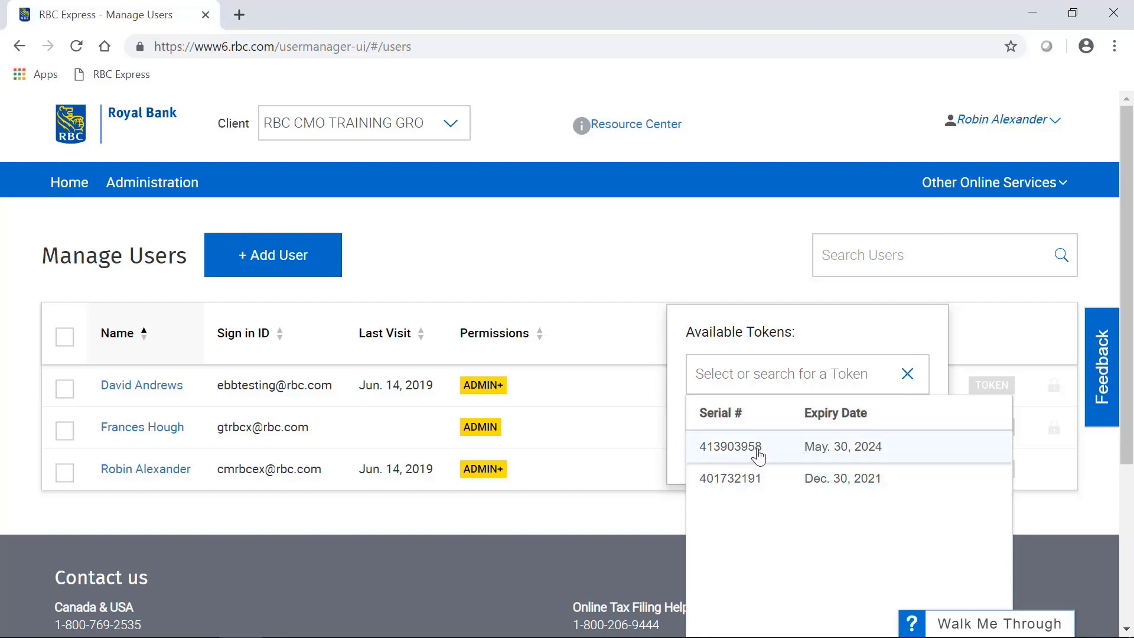
{"action": "left_click", "coordinate": [786, 451]}
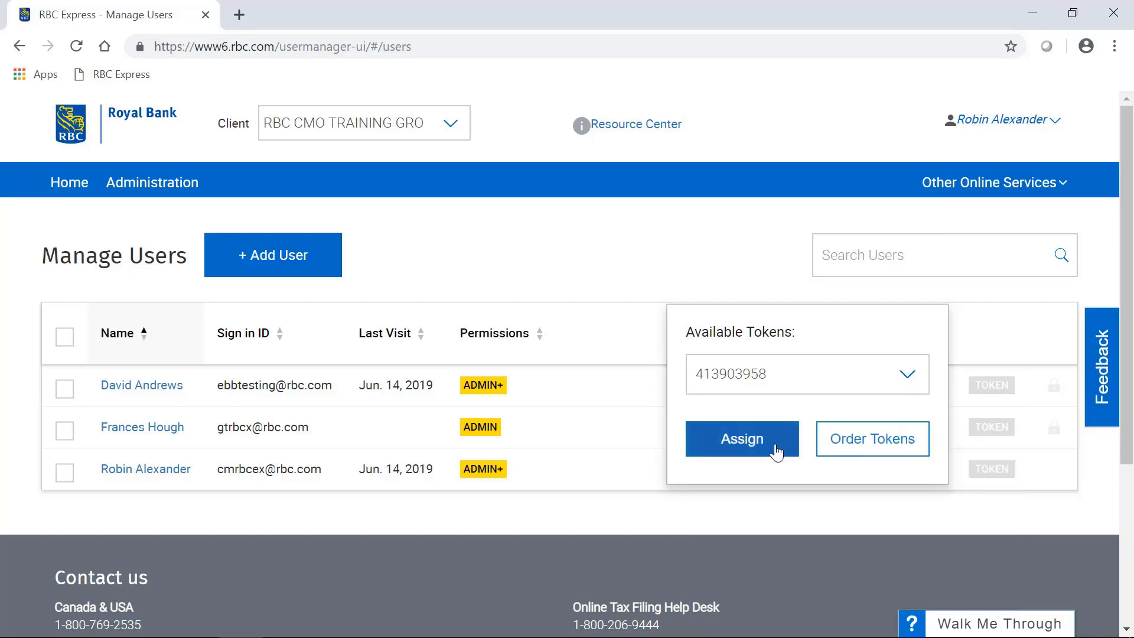
{"action": "left_click", "coordinate": [775, 452]}
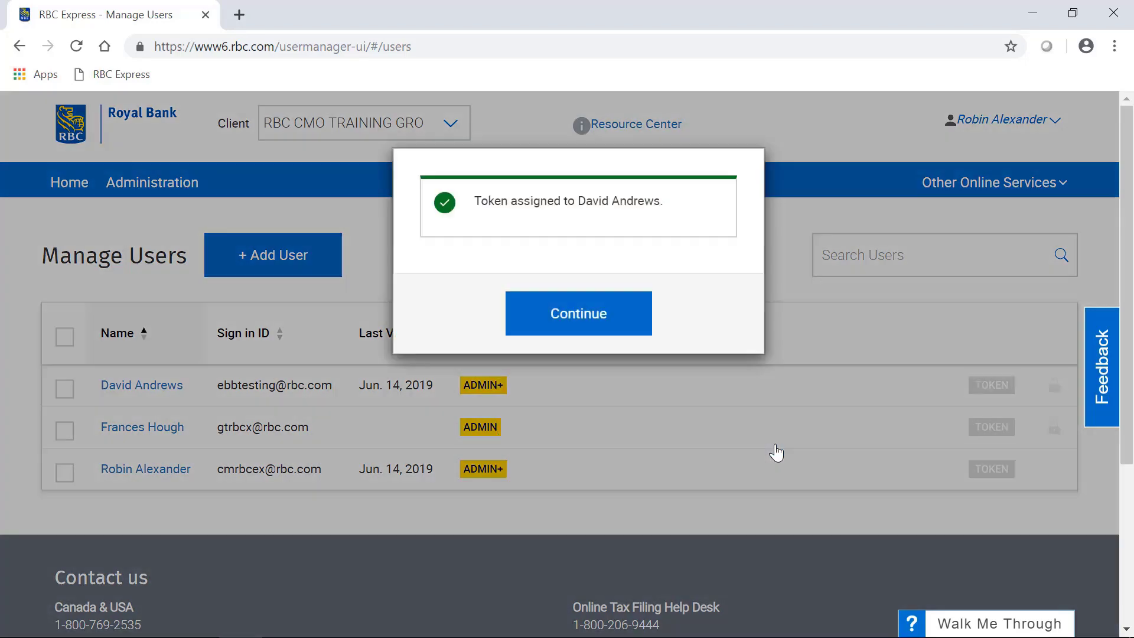
{"action": "left_click", "coordinate": [628, 337]}
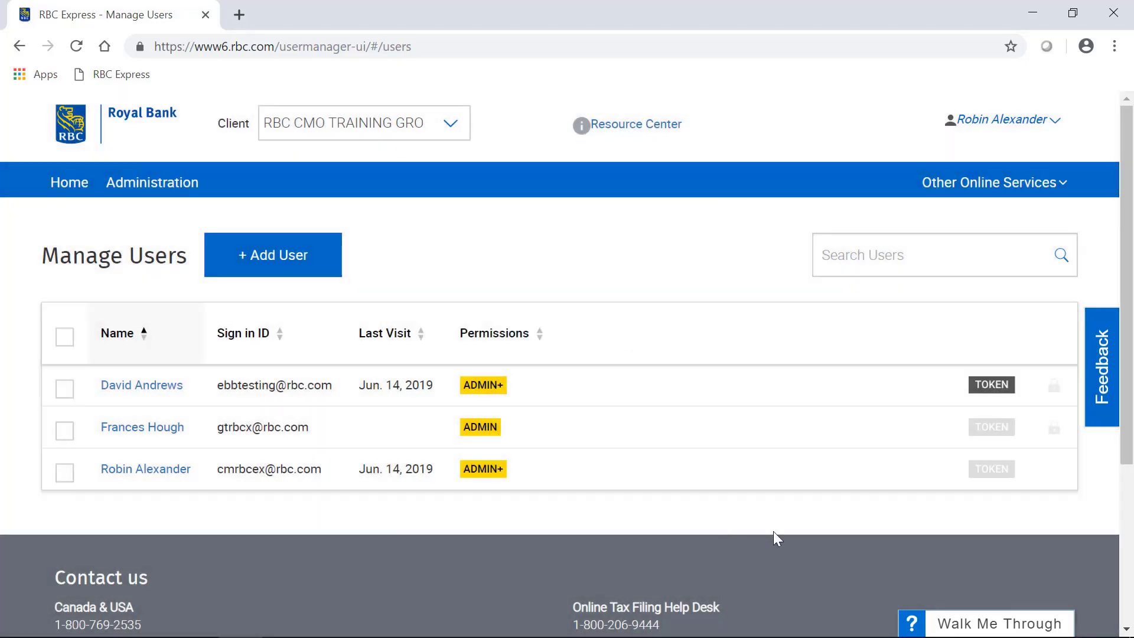
{"action": "left_click", "coordinate": [1010, 473]}
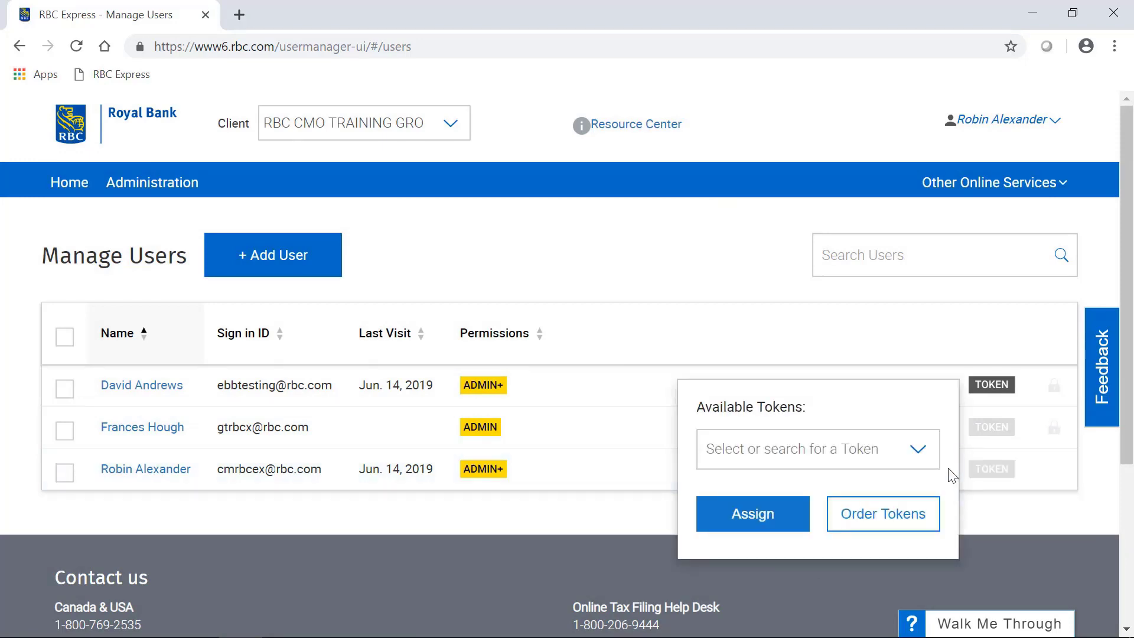
{"action": "left_click", "coordinate": [917, 455]}
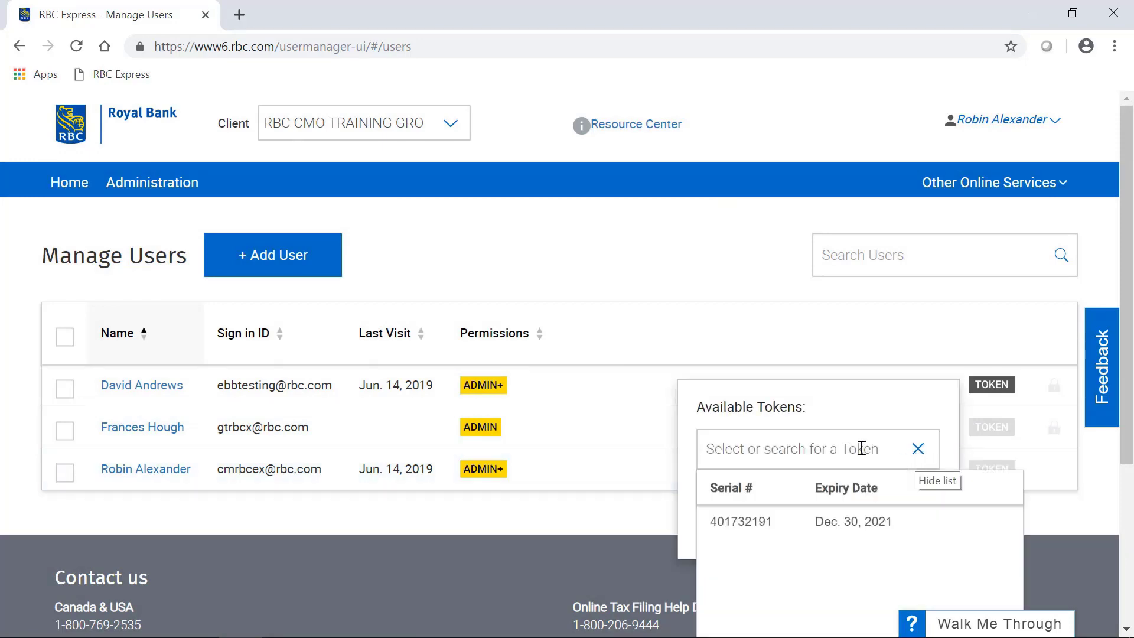
{"action": "left_click", "coordinate": [784, 524]}
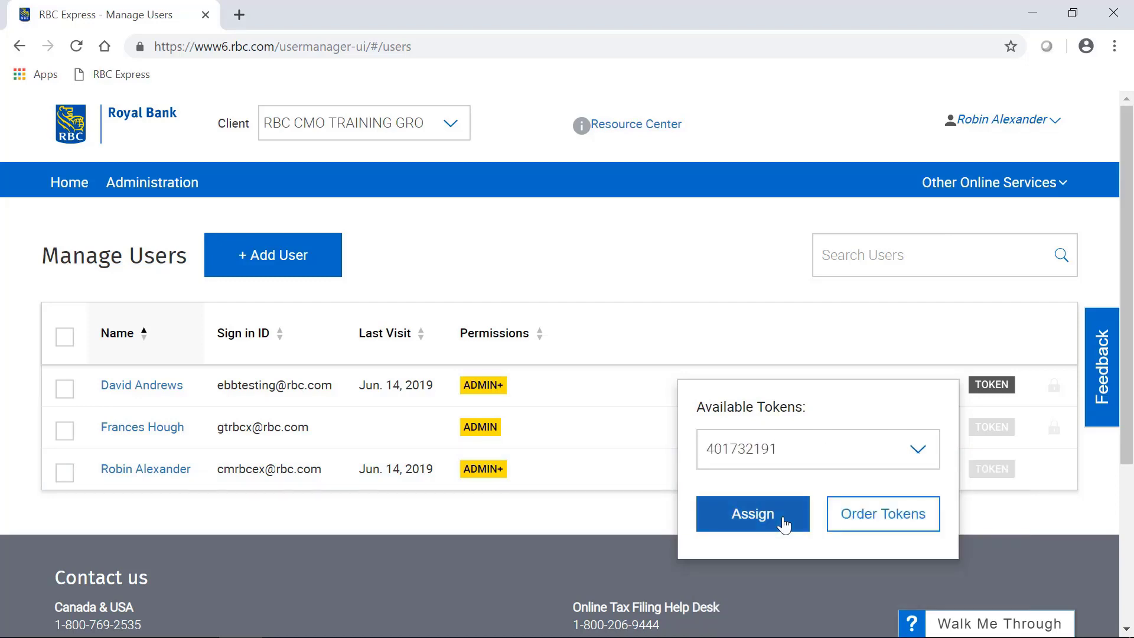
{"action": "left_click", "coordinate": [784, 524]}
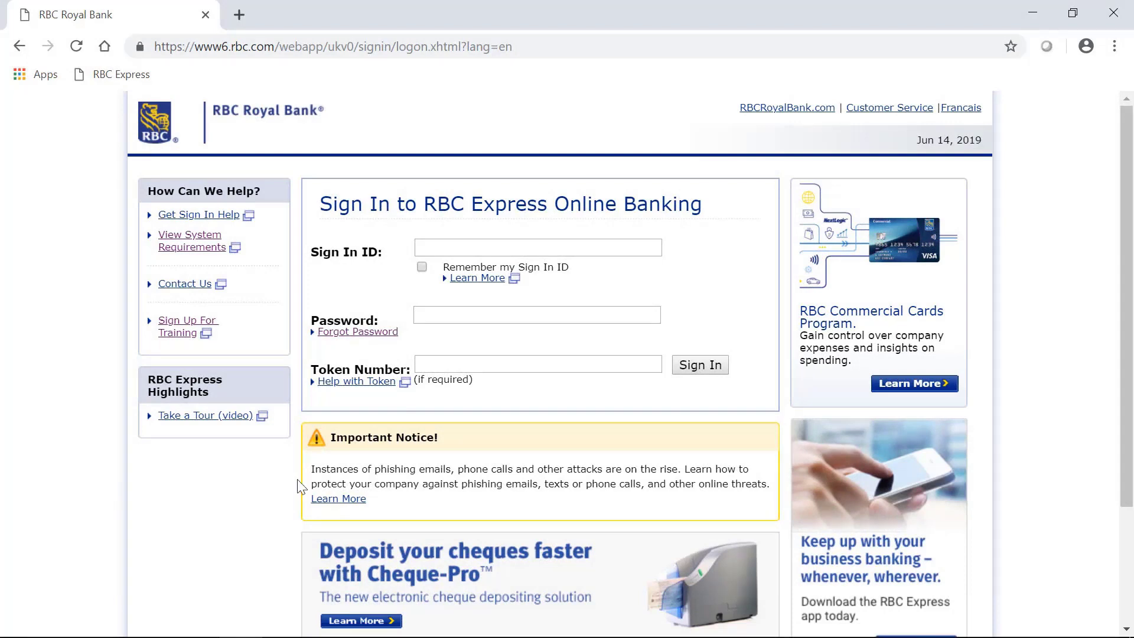
Sign in to Online Banking with the user's e-mail ID, password and token code
{"action": "left_click", "coordinate": [457, 247]}
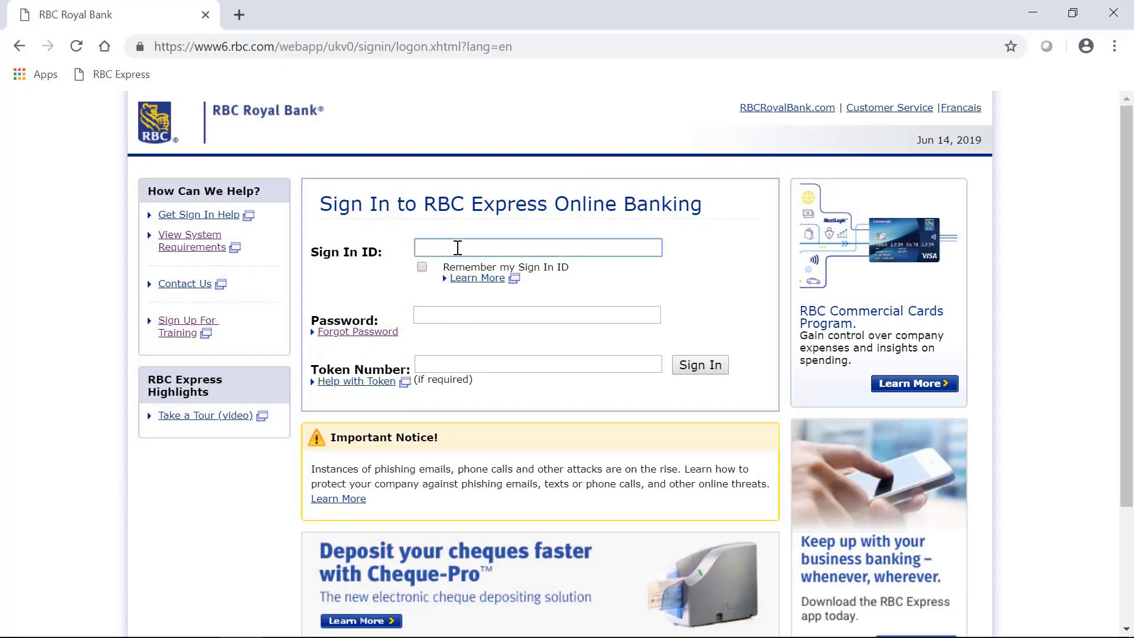
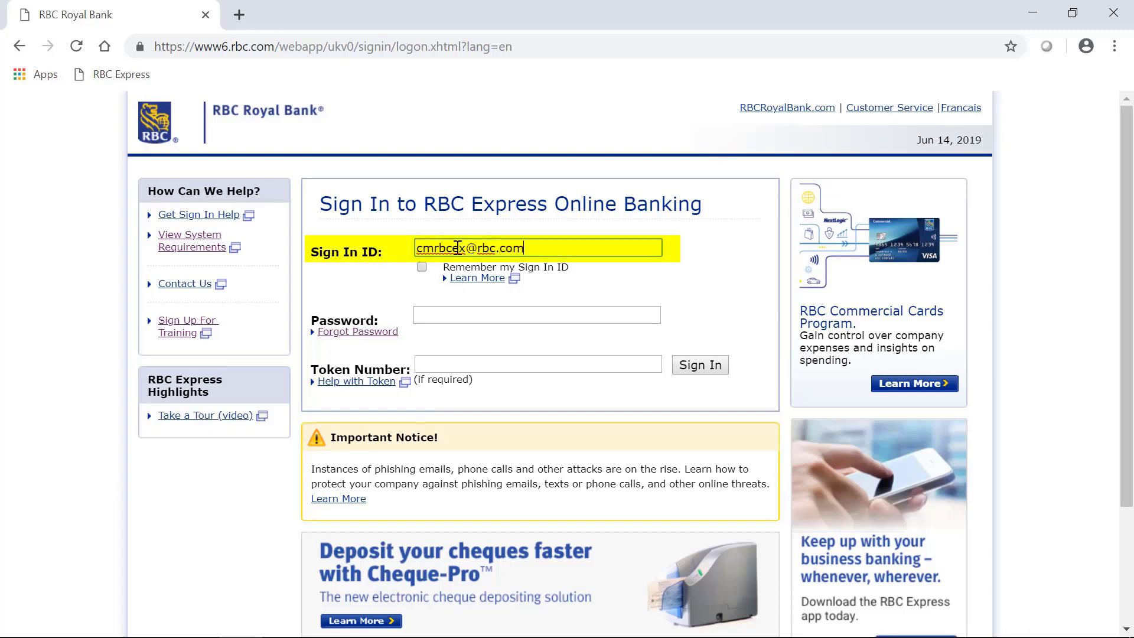
{"action": "left_click", "coordinate": [466, 310]}
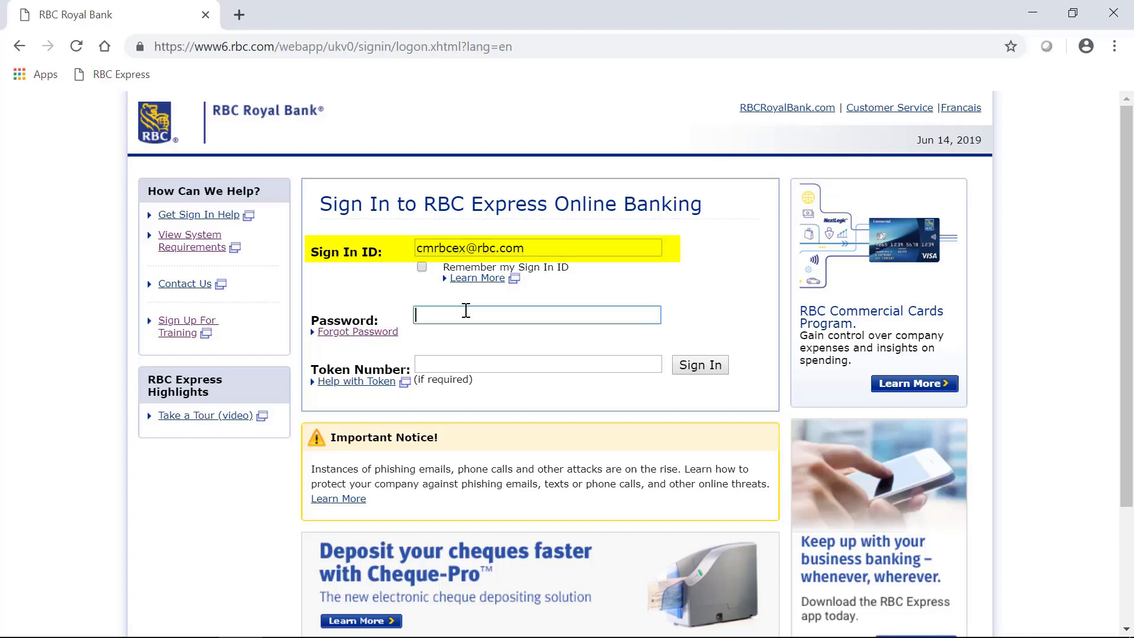
{"action": "type", "text": "••••••••"}
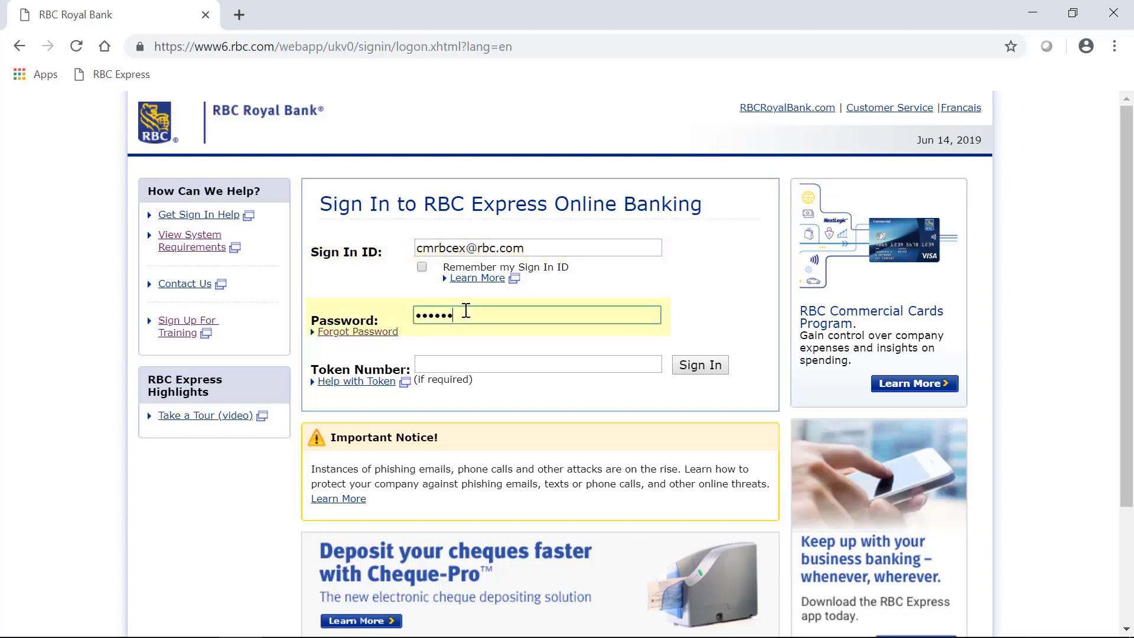
{"action": "type", "text": "••••"}
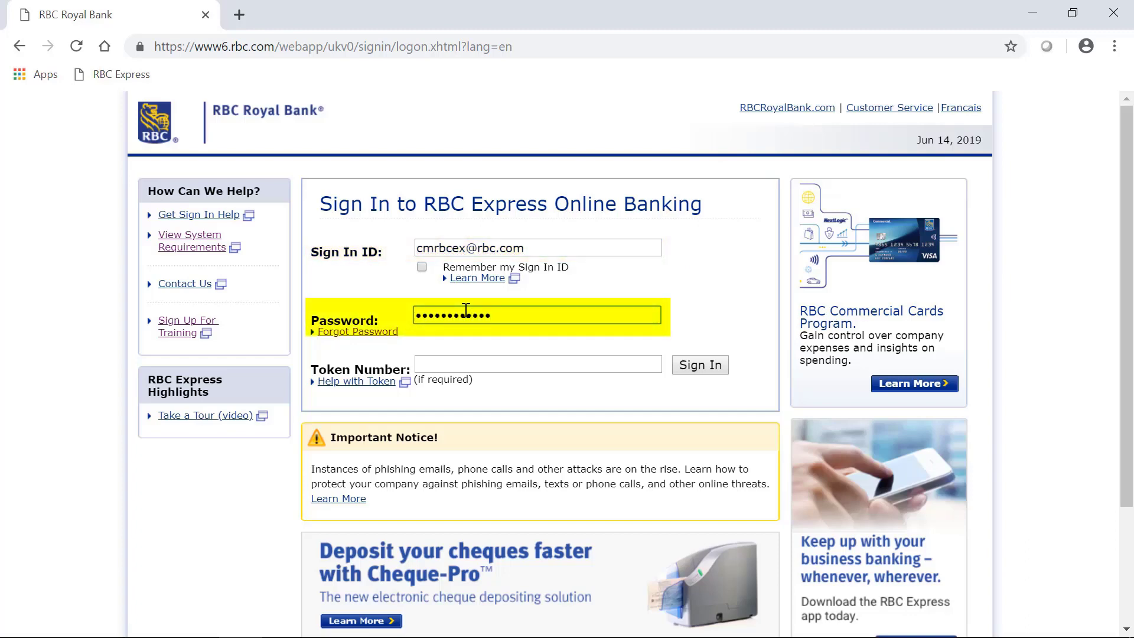
{"action": "type", "text": "•"}
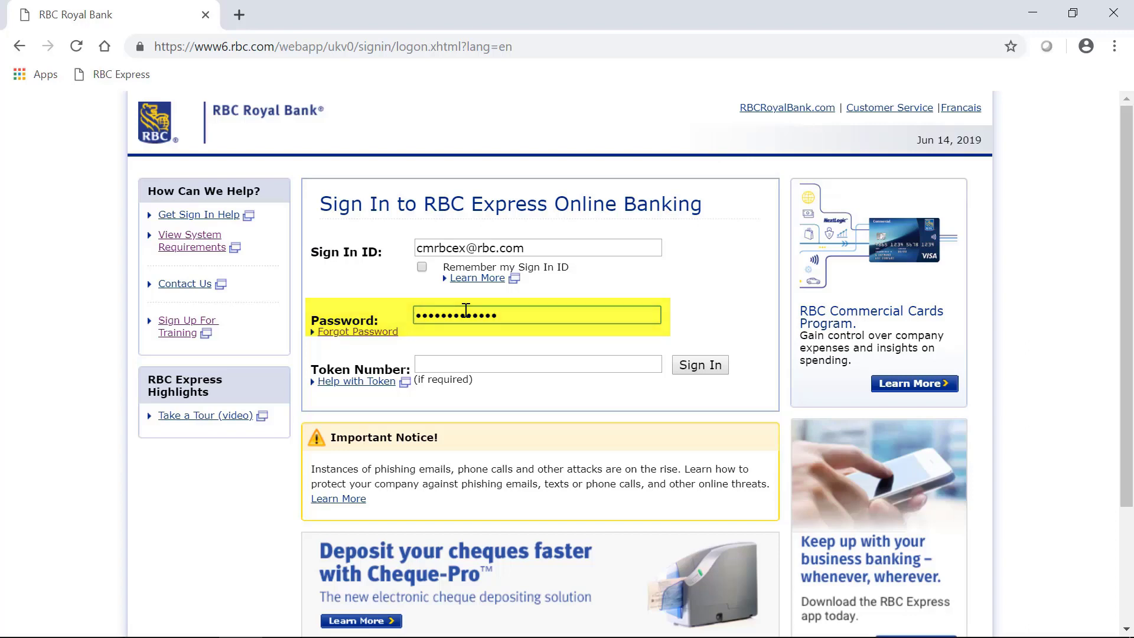
{"action": "left_click", "coordinate": [460, 361]}
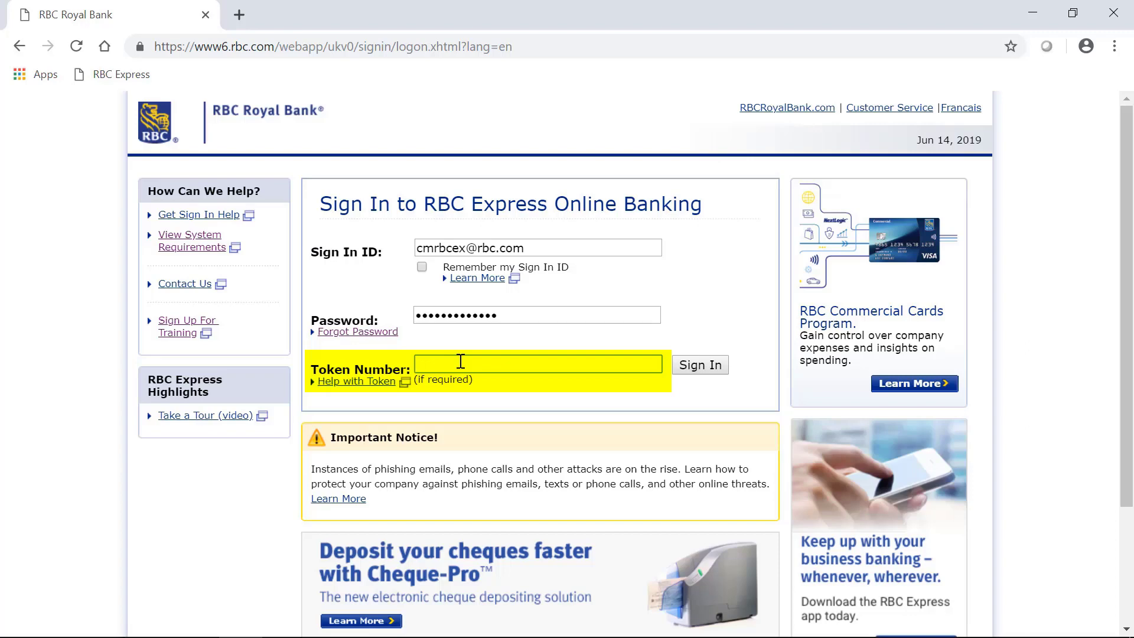
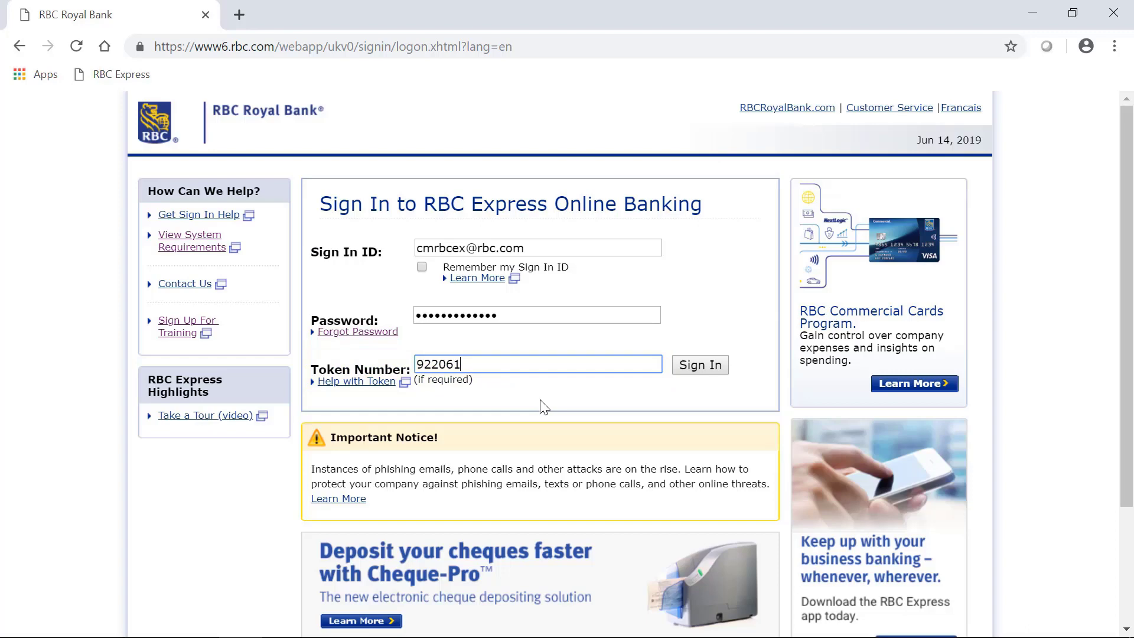
{"action": "left_click", "coordinate": [708, 368]}
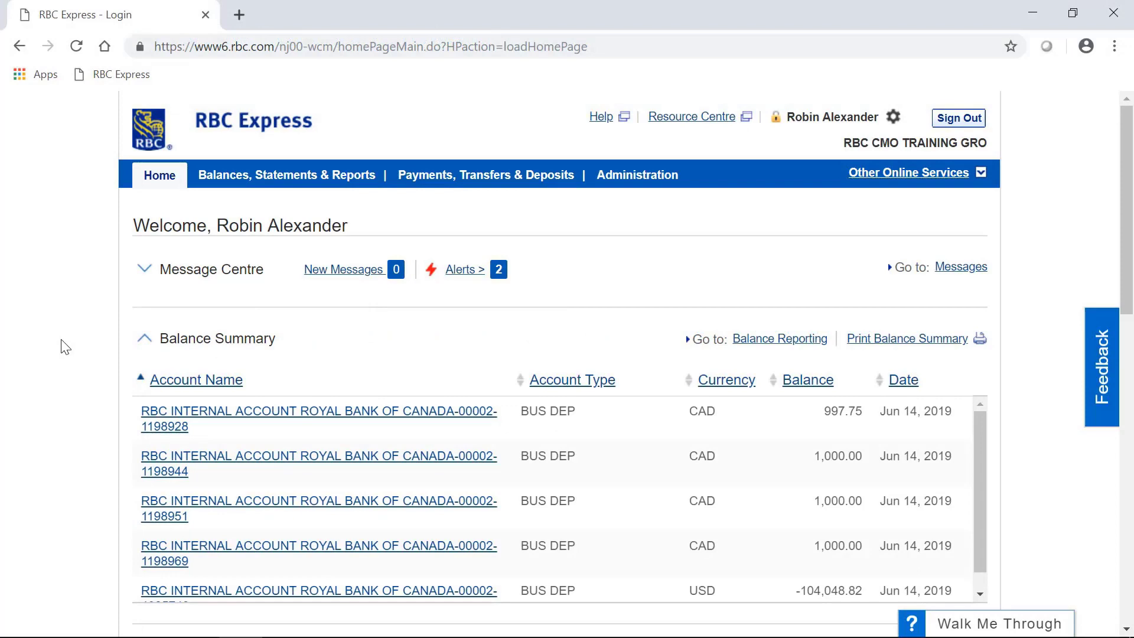
Show the Payments, Transfers & Deposits menu with its Wire Payments options
{"action": "mouse_move", "coordinate": [501, 182]}
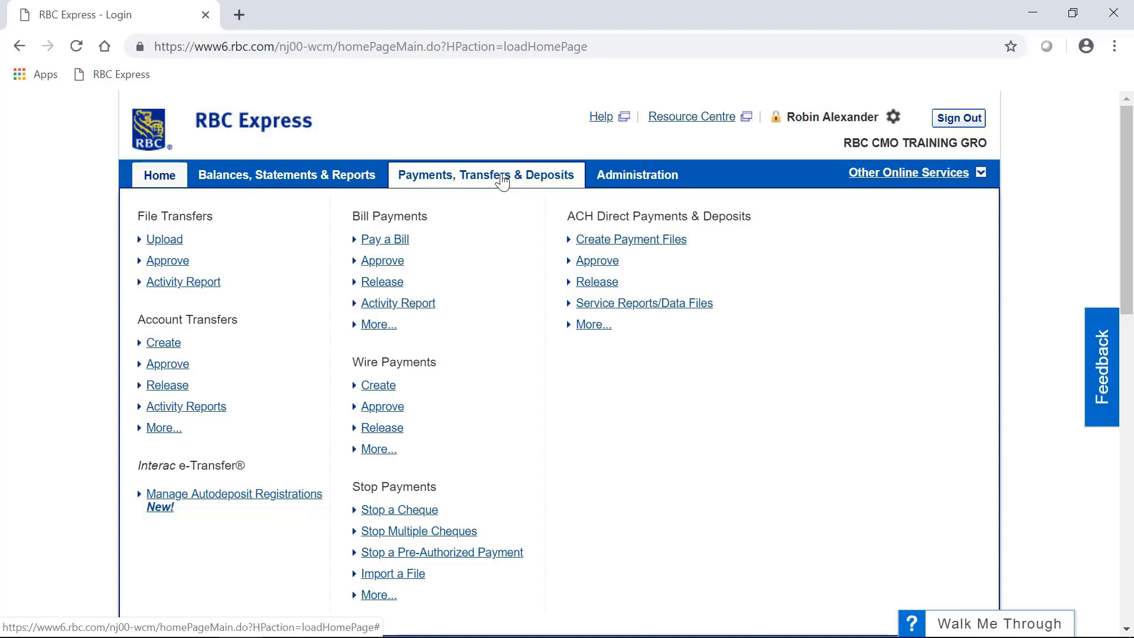
{"action": "left_click", "coordinate": [502, 180]}
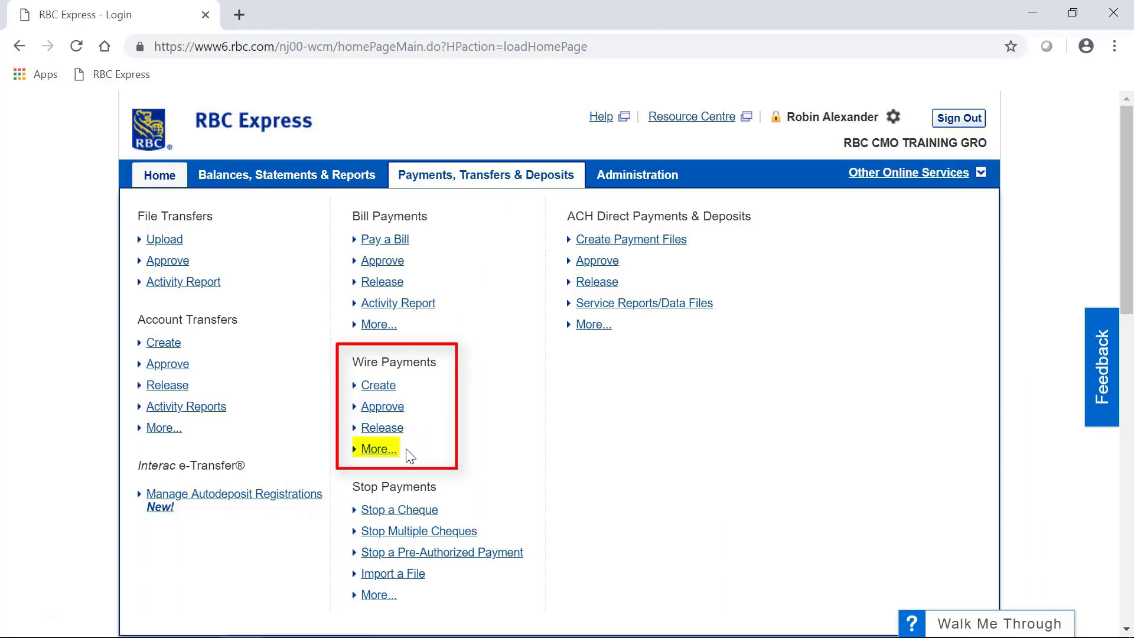
Go to the Wire Payments summary and list the 100.00 CAD Vendor ABC wire pending approval
{"action": "left_click", "coordinate": [364, 451]}
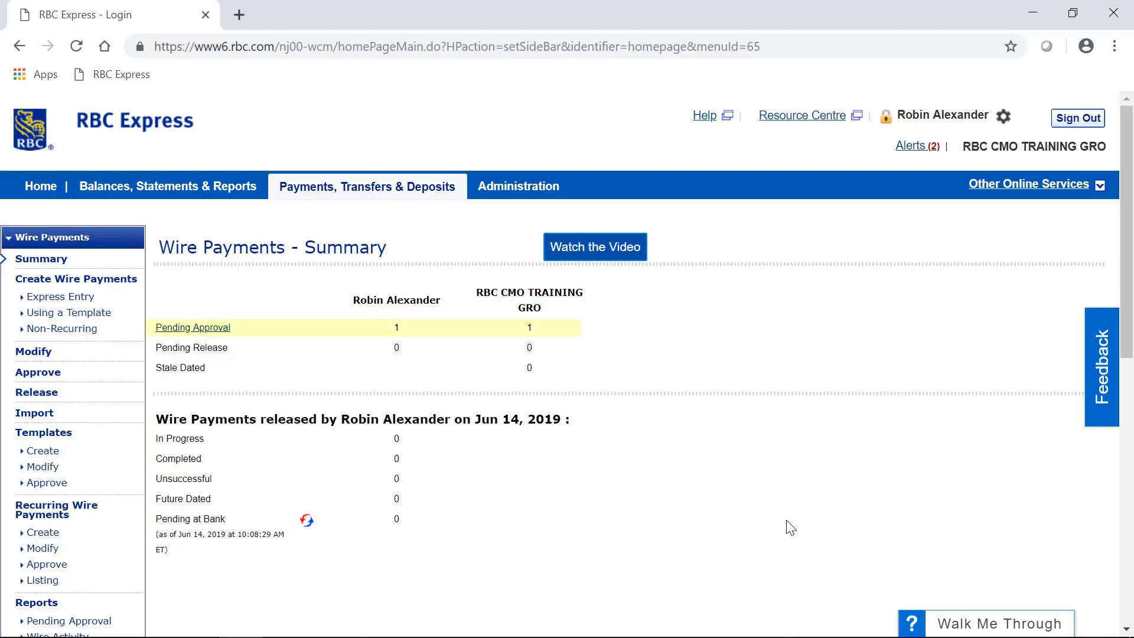
{"action": "left_click", "coordinate": [198, 329]}
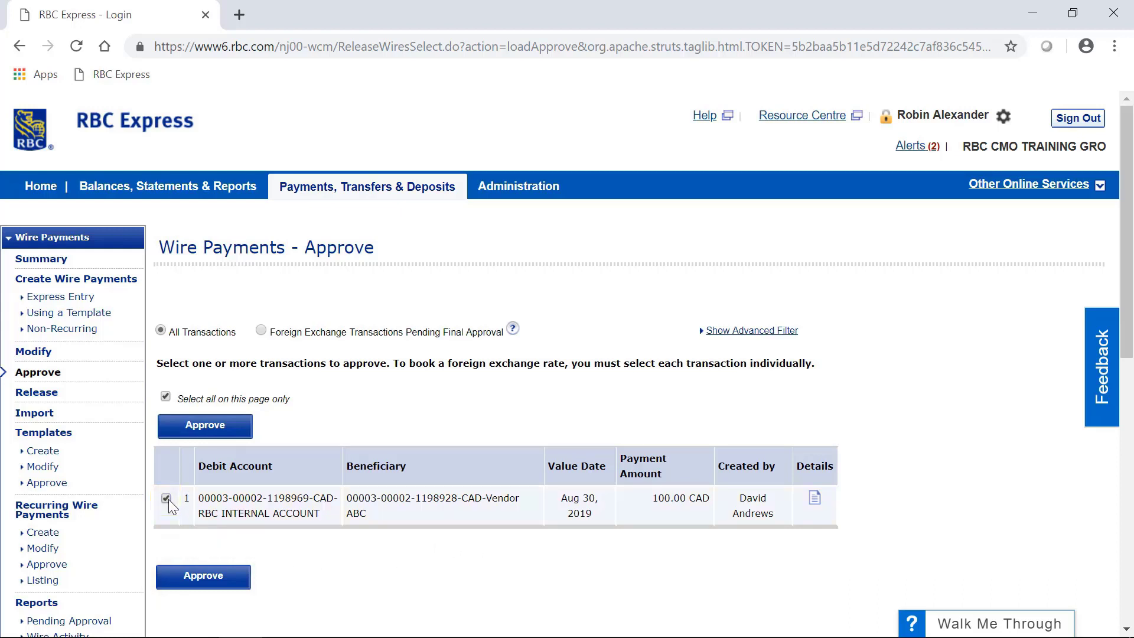
Approve the Vendor ABC wire, entering the approval password and token code for verification
{"action": "left_click", "coordinate": [178, 583]}
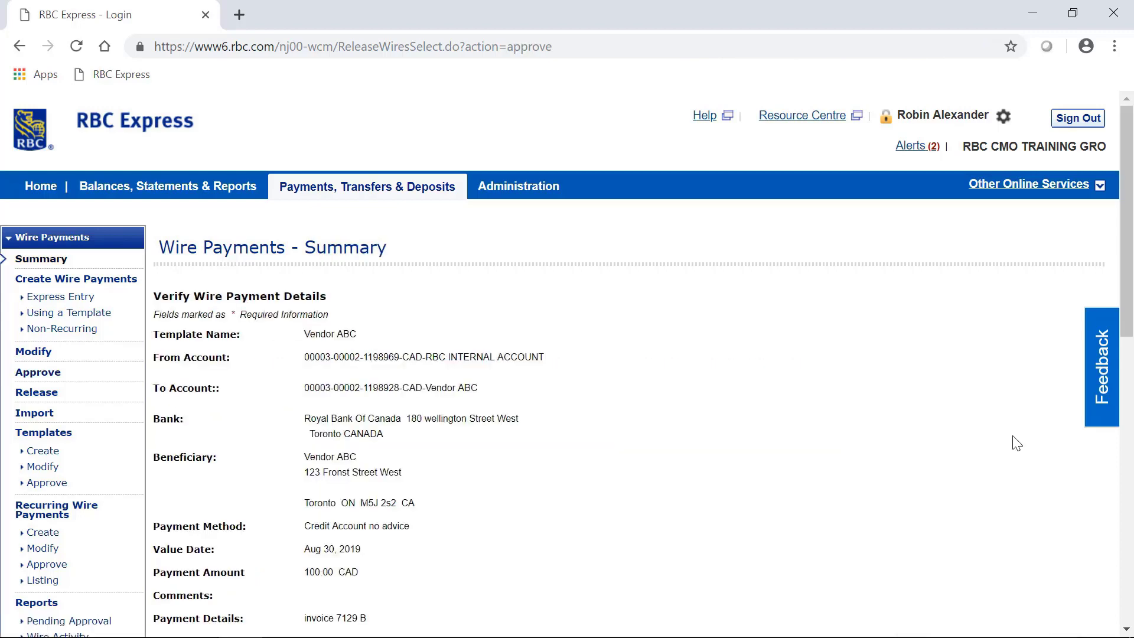
{"action": "scroll", "coordinate": [1015, 442], "scroll_direction": "down", "scroll_amount": 2}
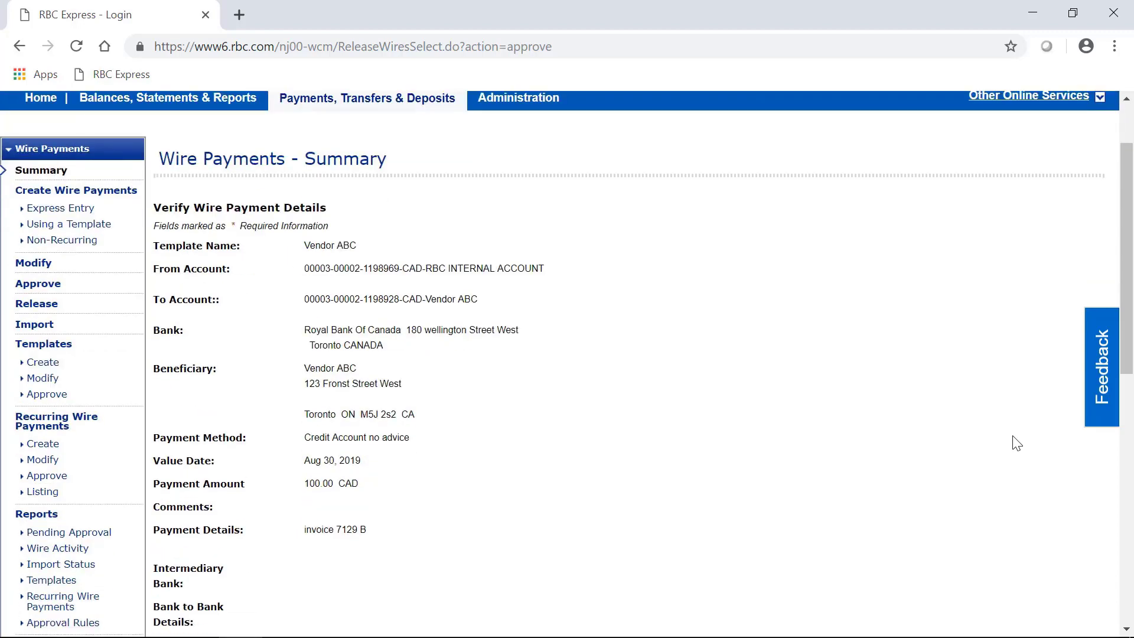
{"action": "scroll", "coordinate": [1016, 442], "scroll_direction": "down", "scroll_amount": 5}
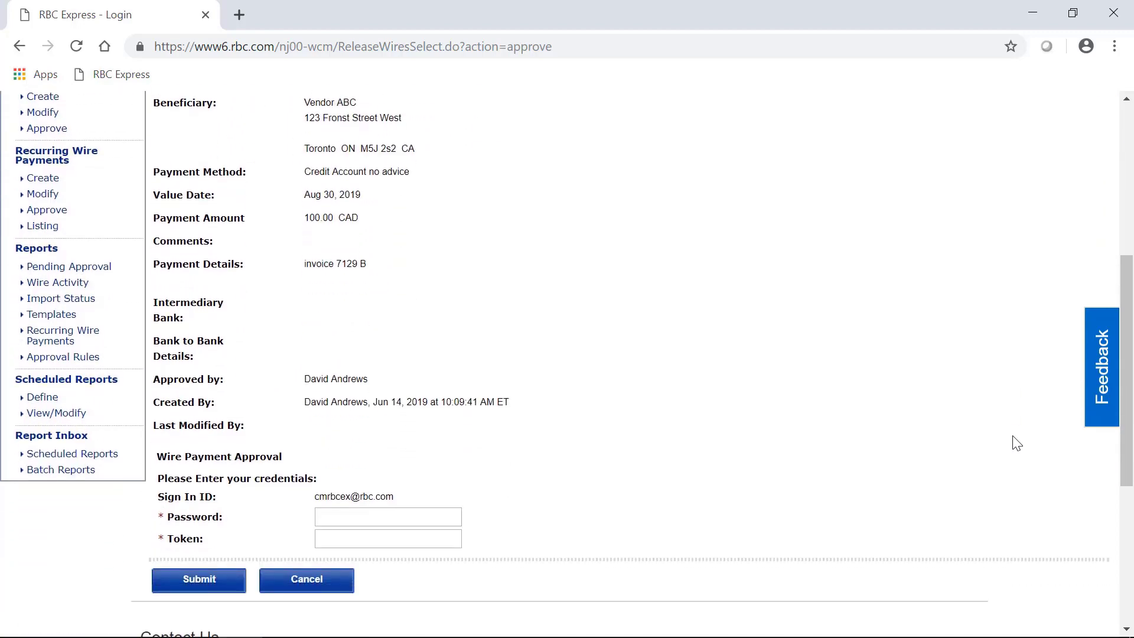
{"action": "left_click", "coordinate": [442, 522]}
{"action": "type", "text": "a"}
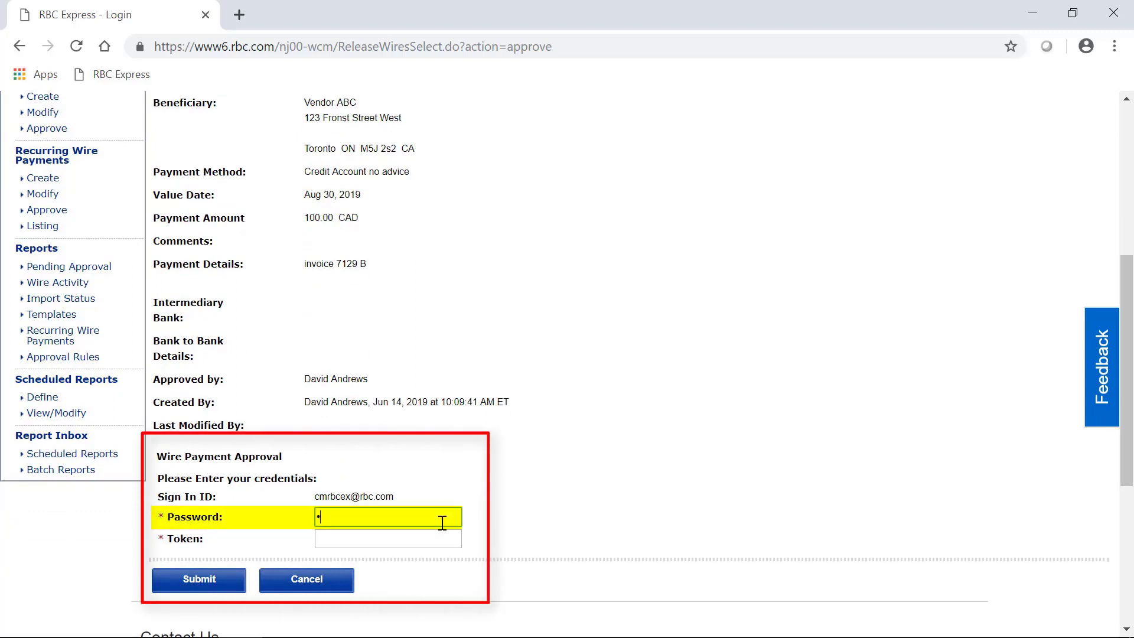
{"action": "type", "text": "••••••••••"}
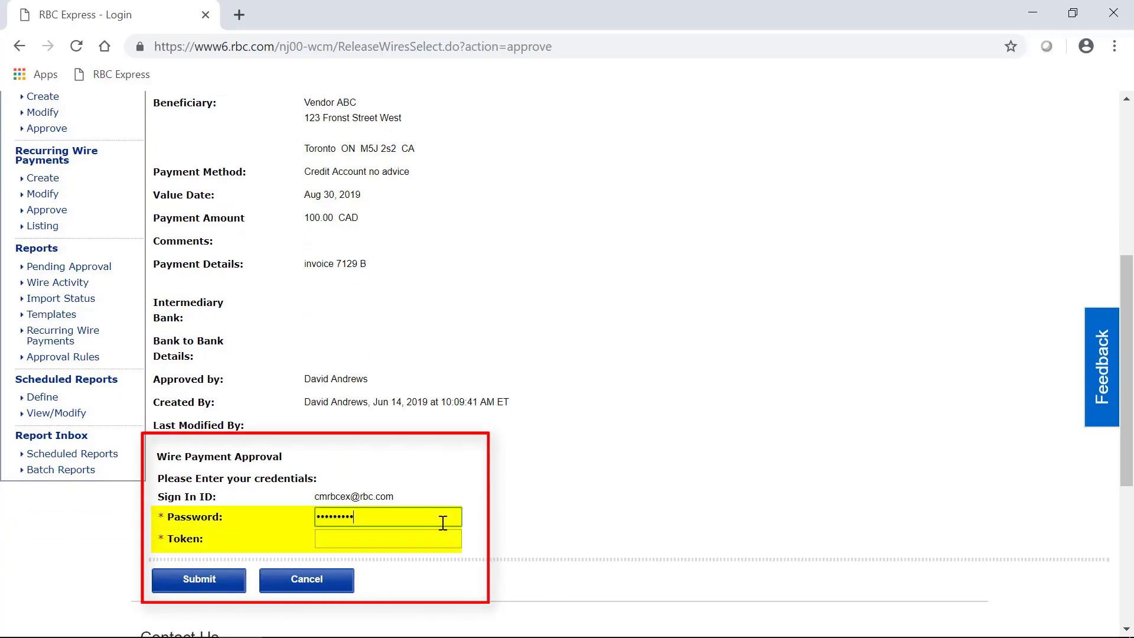
{"action": "type", "text": "••"}
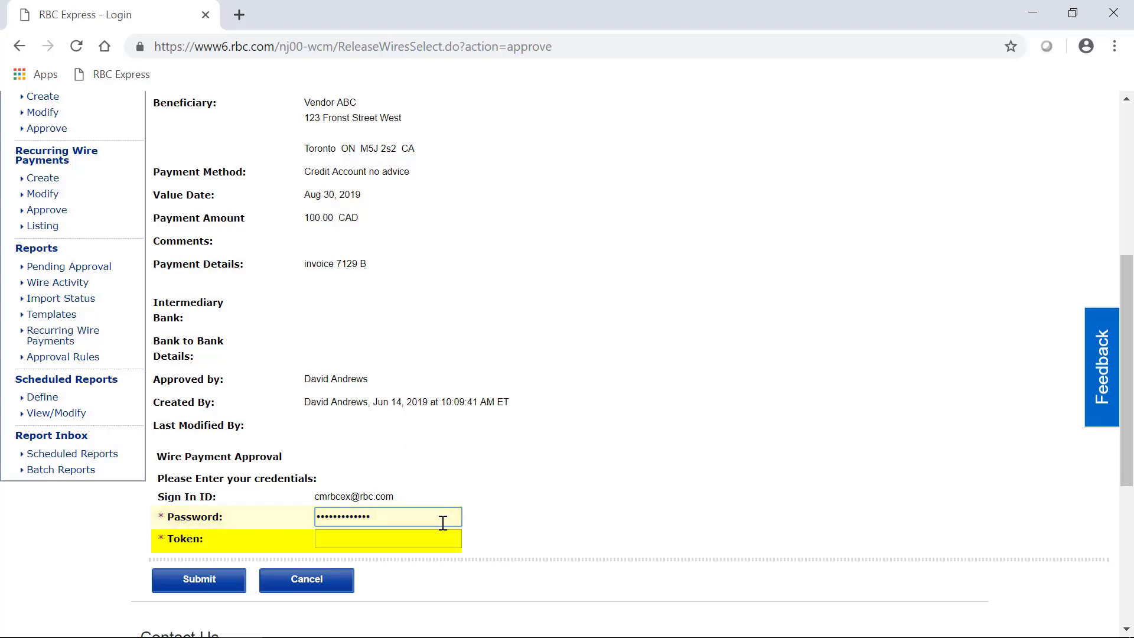
{"action": "key", "text": "Tab"}
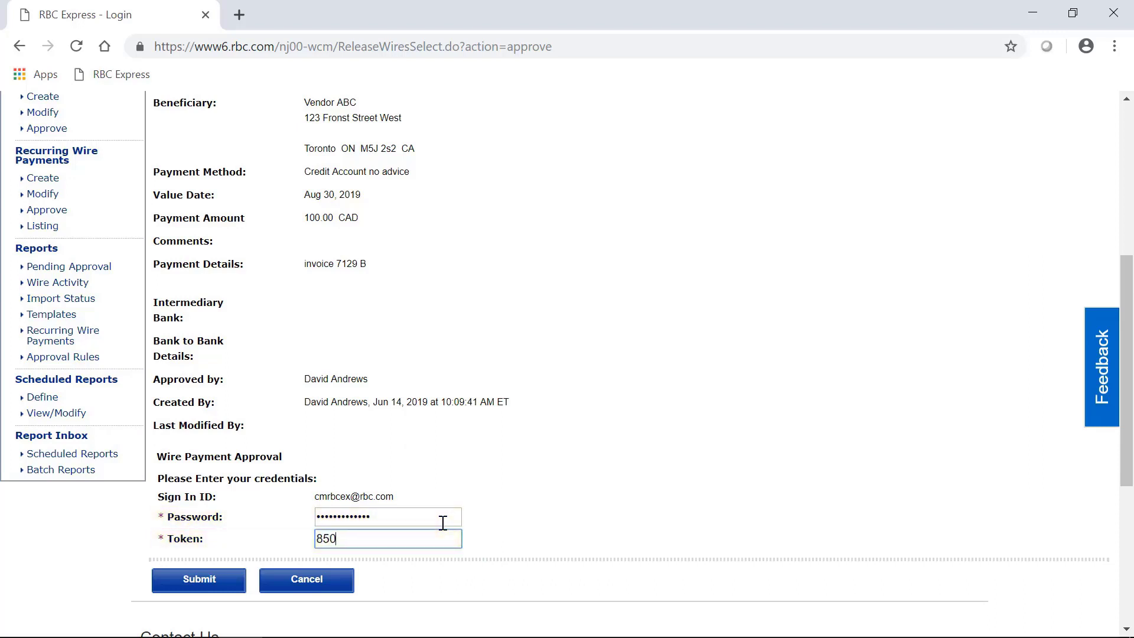
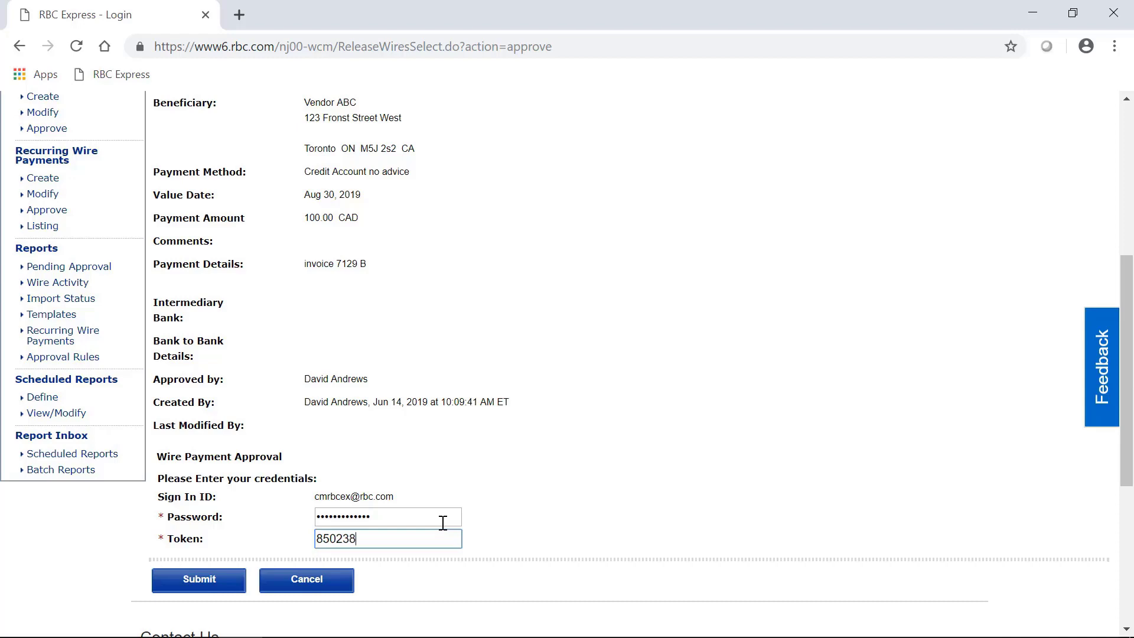